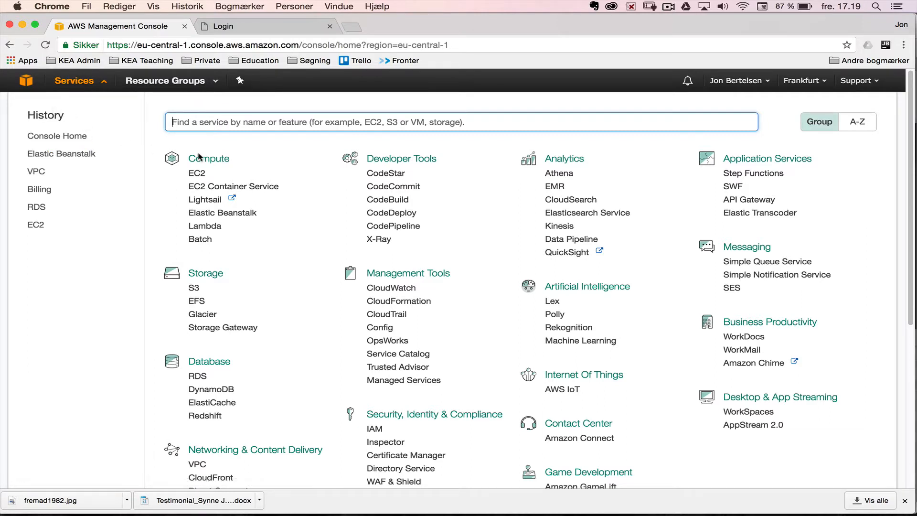
# - Go to the console home page and check the list of available AWS regions
pyautogui.click(52, 138)
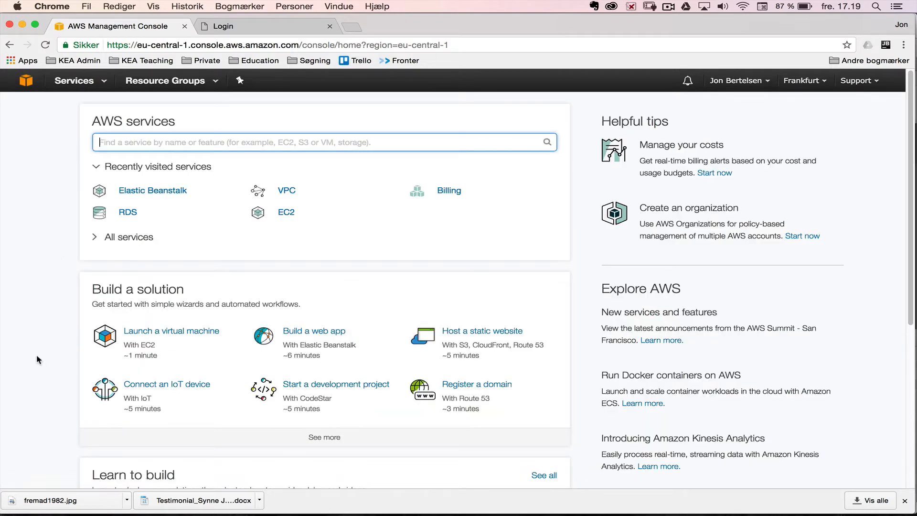
pyautogui.scroll(-5, 37, 358)
pyautogui.scroll(5, 37, 241)
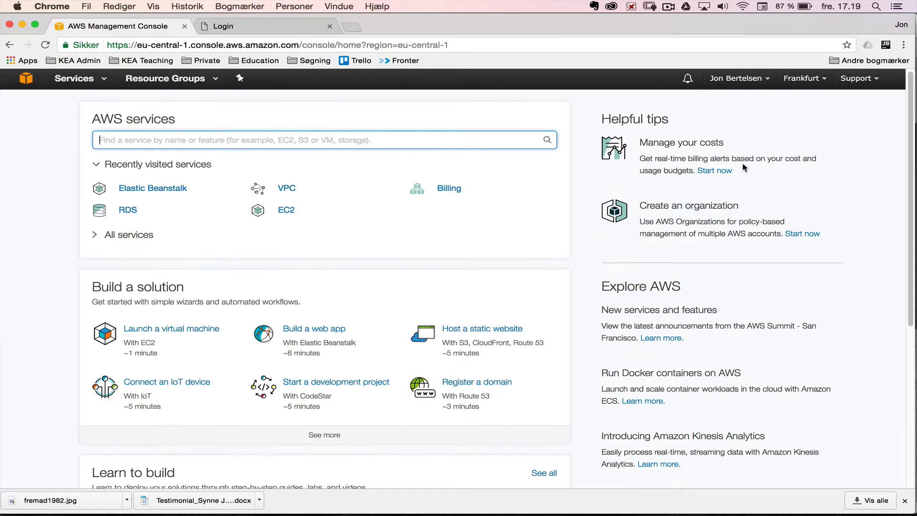
pyautogui.click(797, 81)
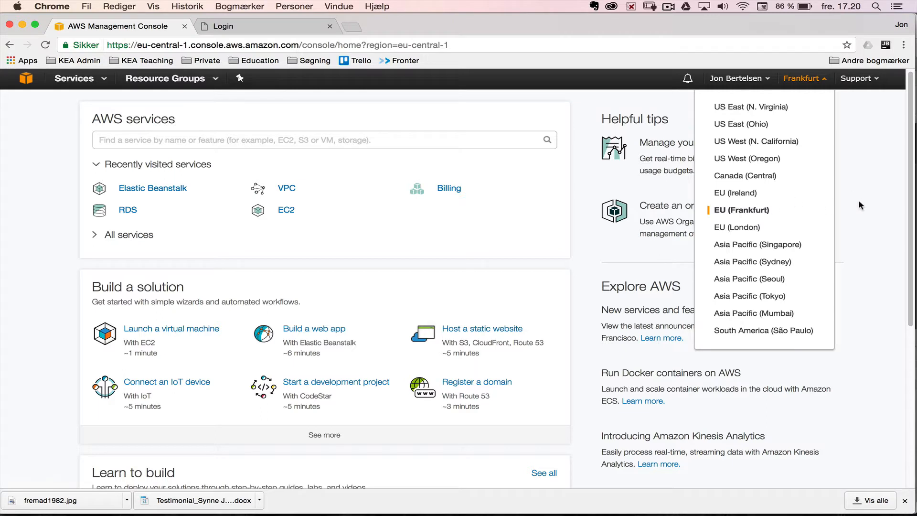
pyautogui.click(845, 200)
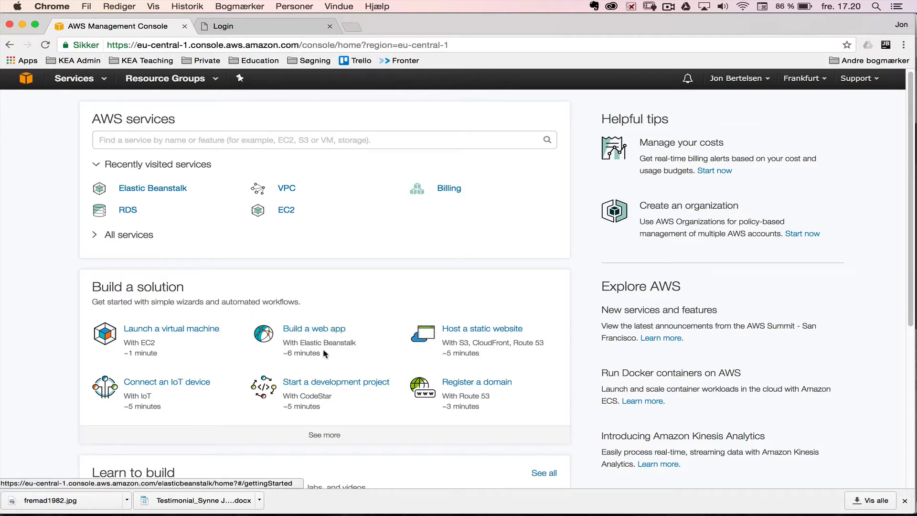
# - Start building a web app with Elastic Beanstalk, naming the application webapptutorial and choosing the Tomcat platform
pyautogui.moveTo(300, 342); pyautogui.dragTo(355, 342)
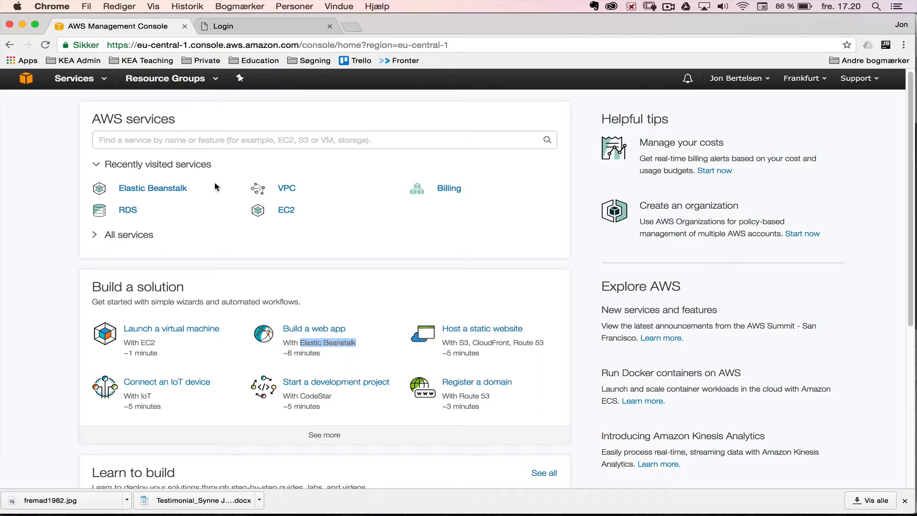
pyautogui.click(313, 335)
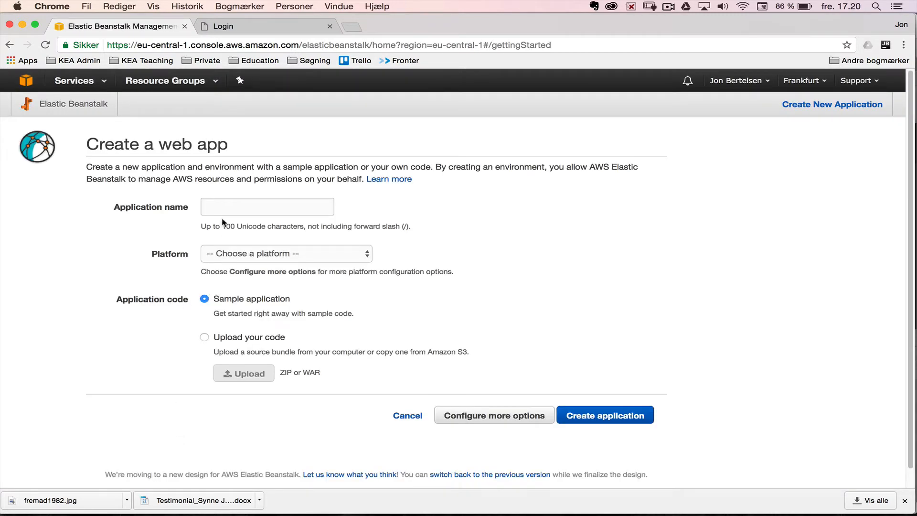
pyautogui.click(260, 210)
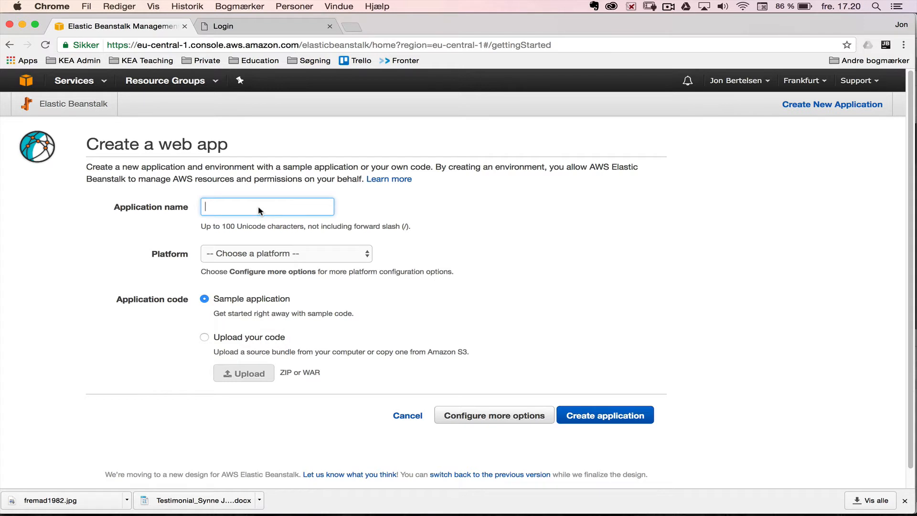
pyautogui.write('webapptutorial')
pyautogui.moveTo(279, 208); pyautogui.dragTo(203, 207)
pyautogui.click(254, 255)
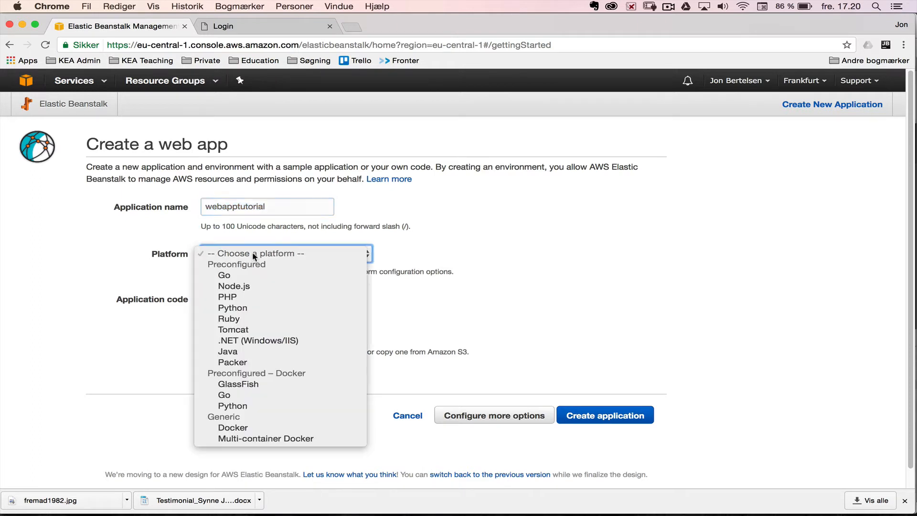
pyautogui.click(233, 330)
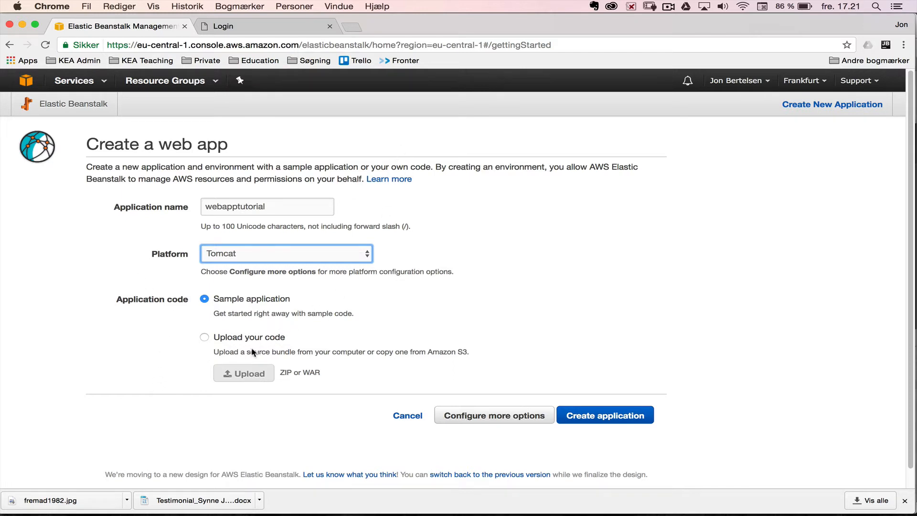
# - Choose to upload your own code and select the local file webapptutorial_war.war from webapptutorial/out/artifacts/webapptutorial_war in Dokumenter
pyautogui.click(205, 338)
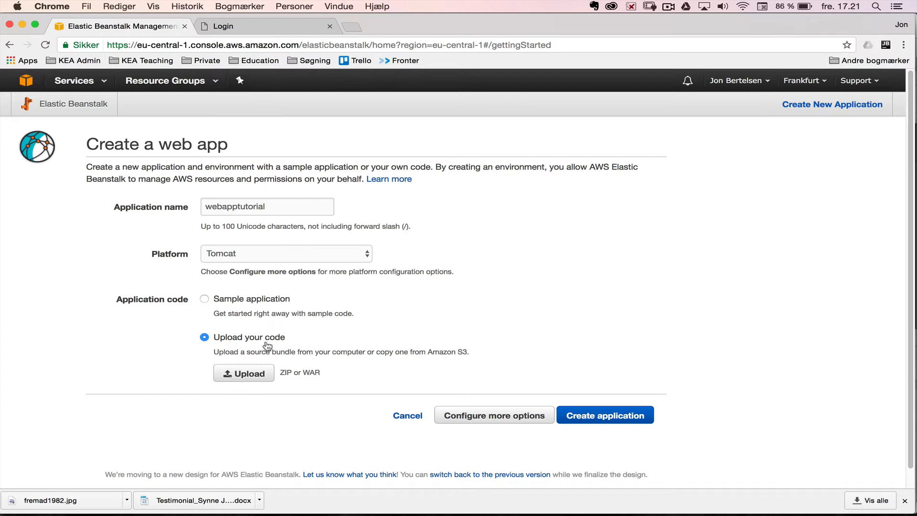
pyautogui.doubleClick(306, 372)
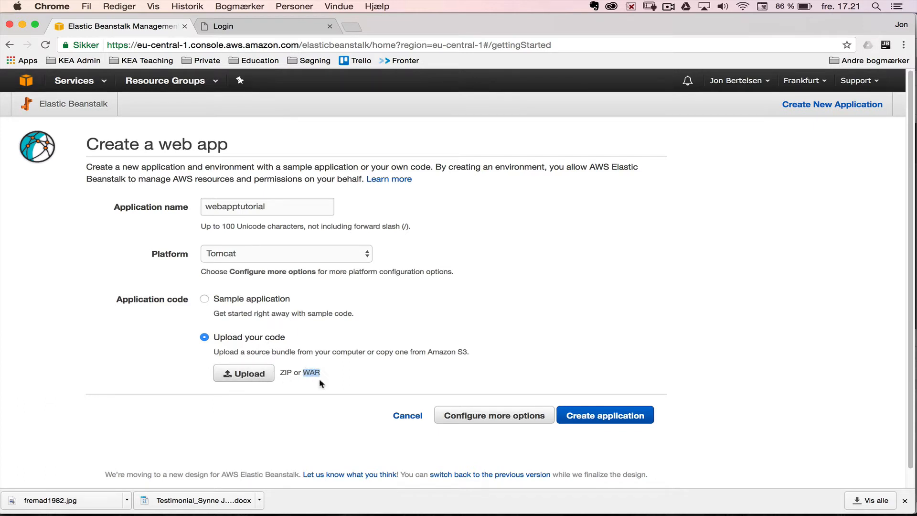
pyautogui.click(246, 375)
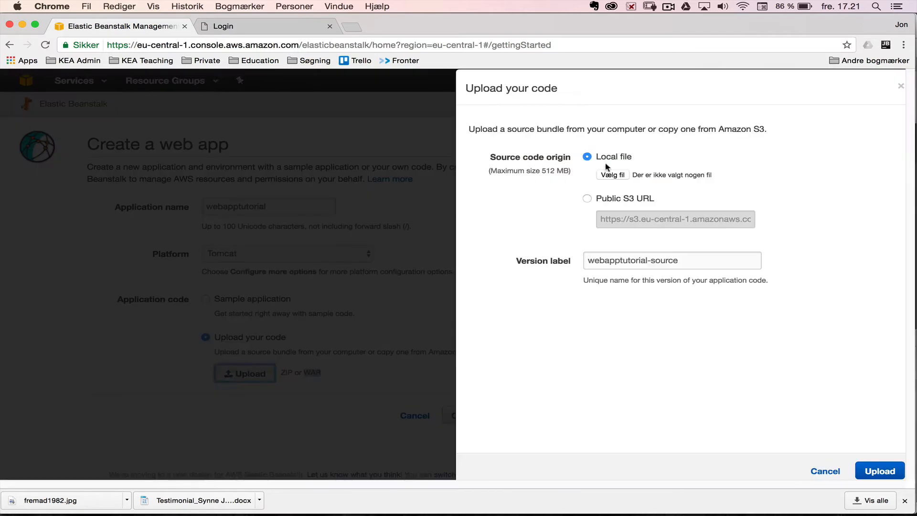
pyautogui.click(614, 175)
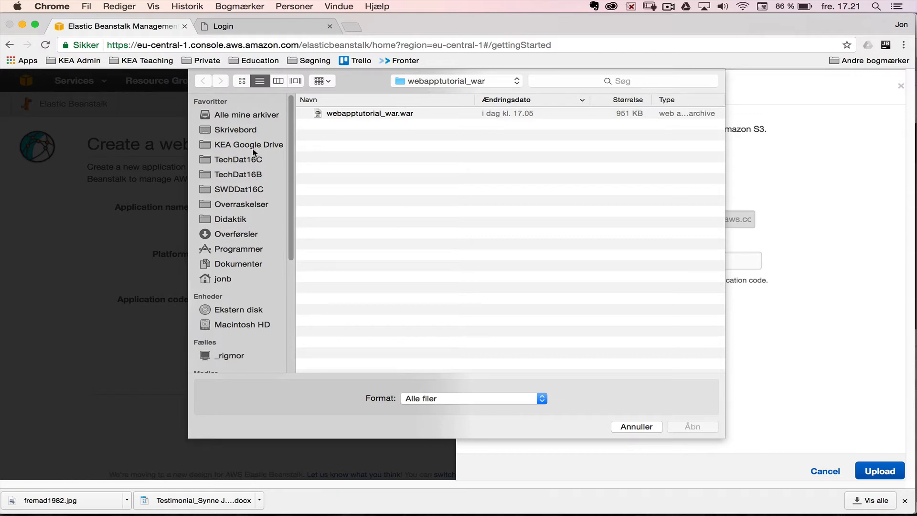
pyautogui.click(238, 266)
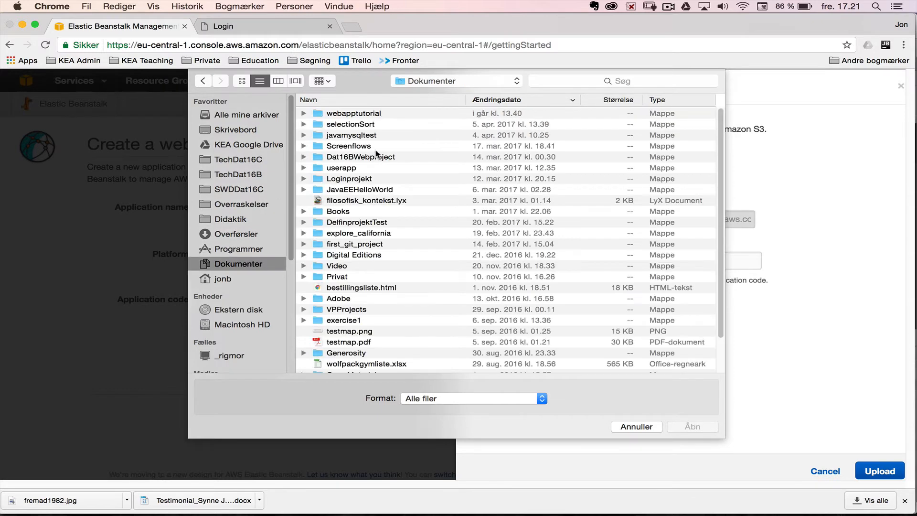
pyautogui.doubleClick(368, 117)
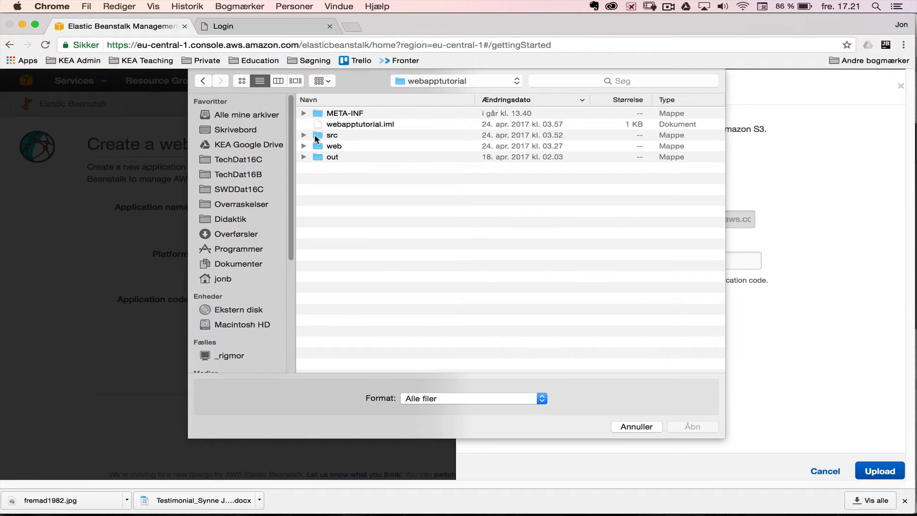
pyautogui.click(304, 158)
pyautogui.click(317, 167)
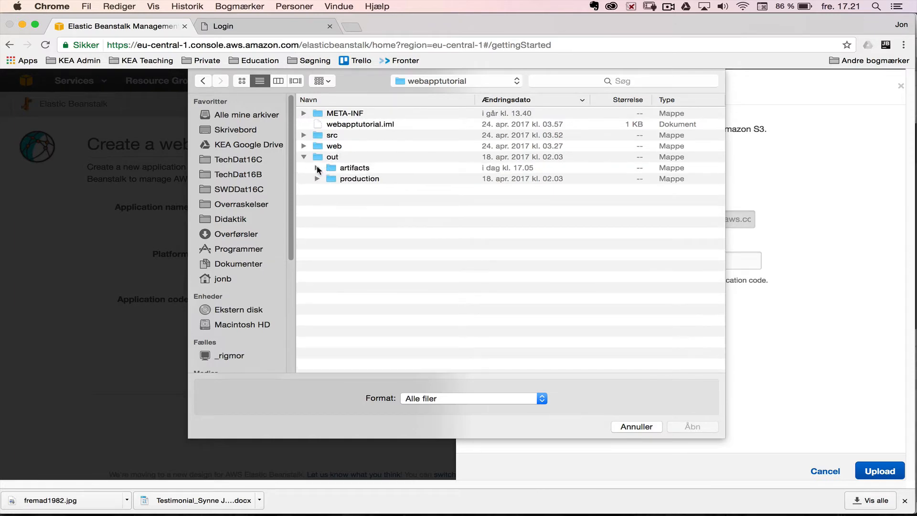
pyautogui.click(331, 179)
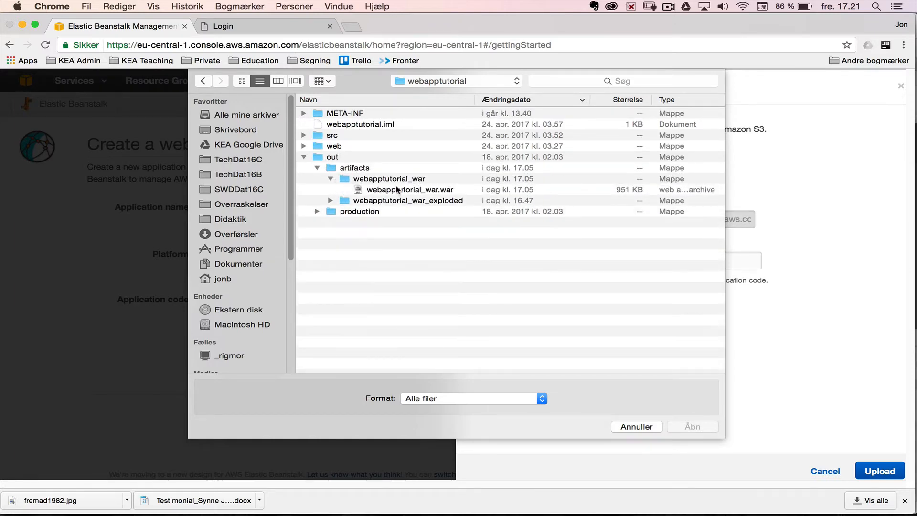
pyautogui.click(422, 191)
pyautogui.click(701, 429)
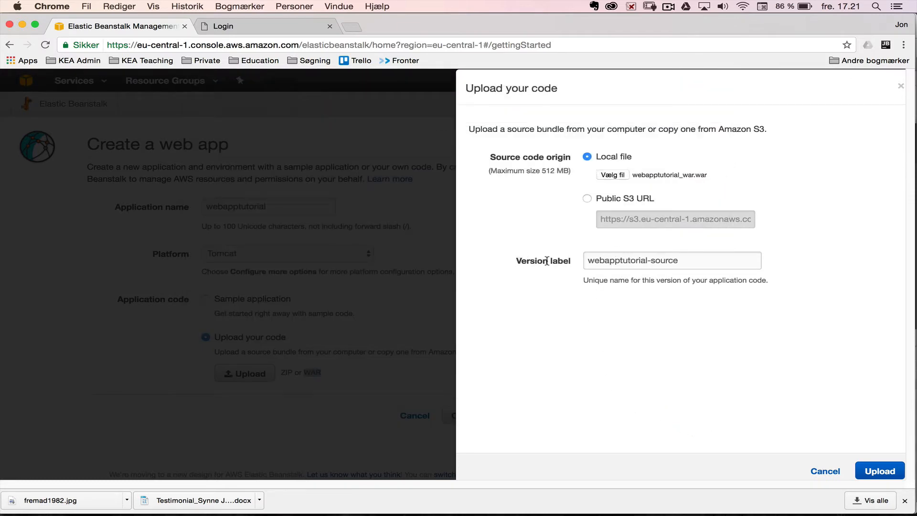
# - Set the version label to webapptutorial-initial-version and upload the code
pyautogui.click(679, 260)
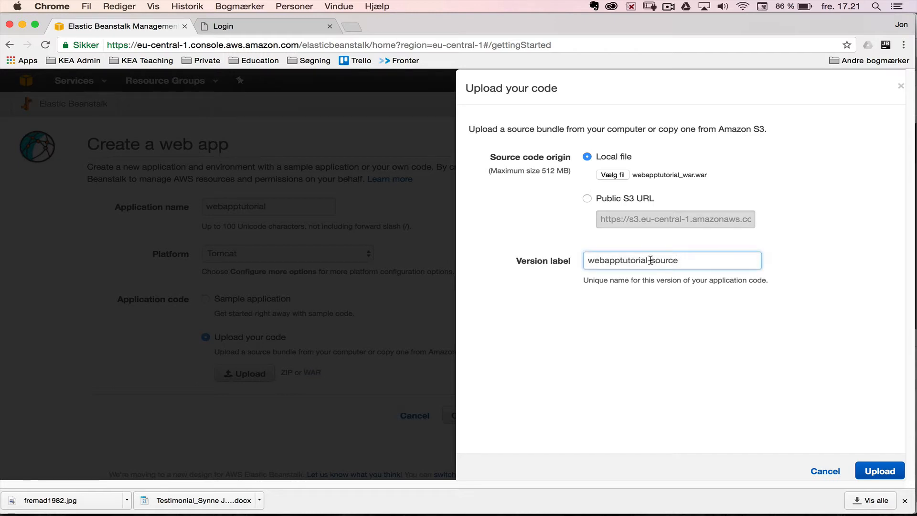
pyautogui.moveTo(651, 260); pyautogui.dragTo(689, 261)
pyautogui.write('initial-version')
pyautogui.click(874, 472)
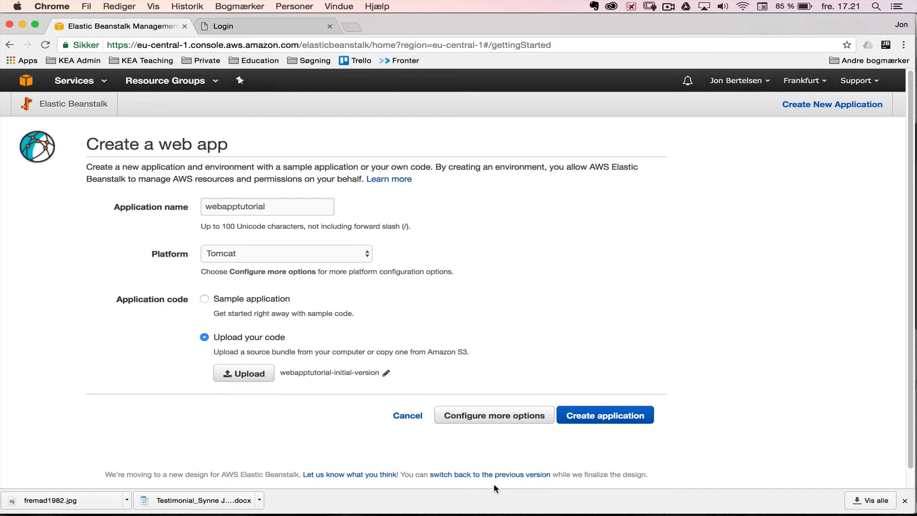
# - Open the additional configuration options and review the preset, instance, capacity, security and database settings of the environment
pyautogui.click(465, 414)
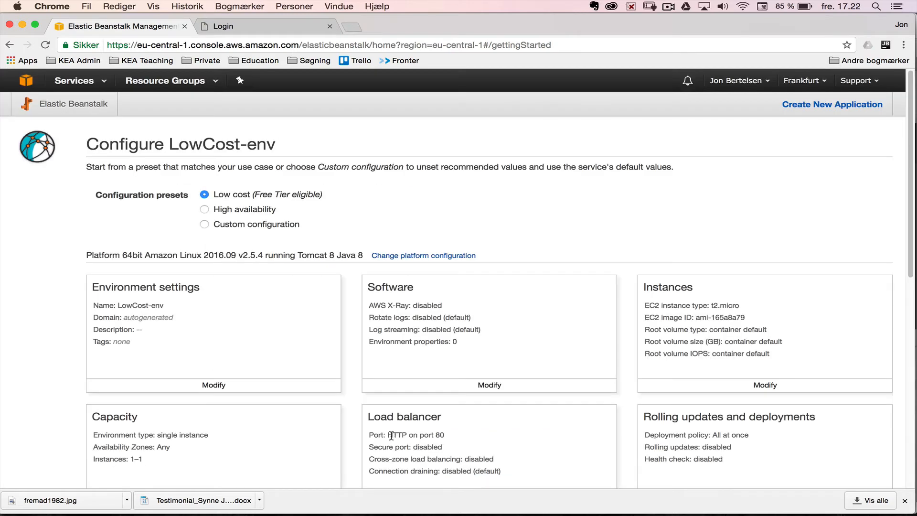
pyautogui.scroll(-1, 72, 378)
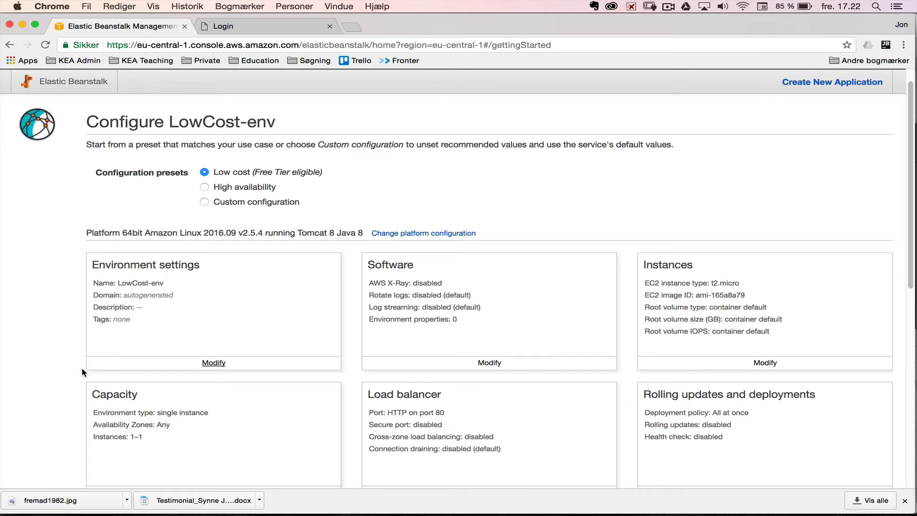
pyautogui.scroll(-2, 58, 430)
pyautogui.scroll(-2, 58, 422)
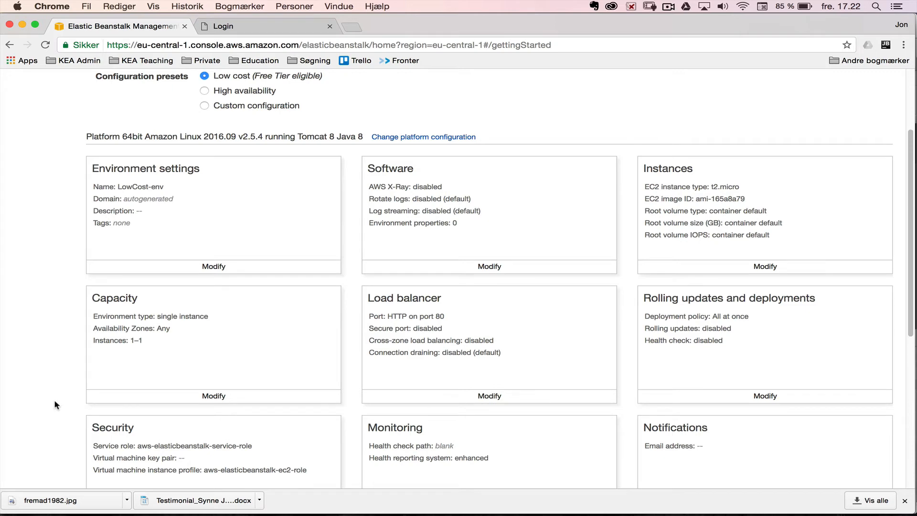
pyautogui.scroll(-1, 57, 416)
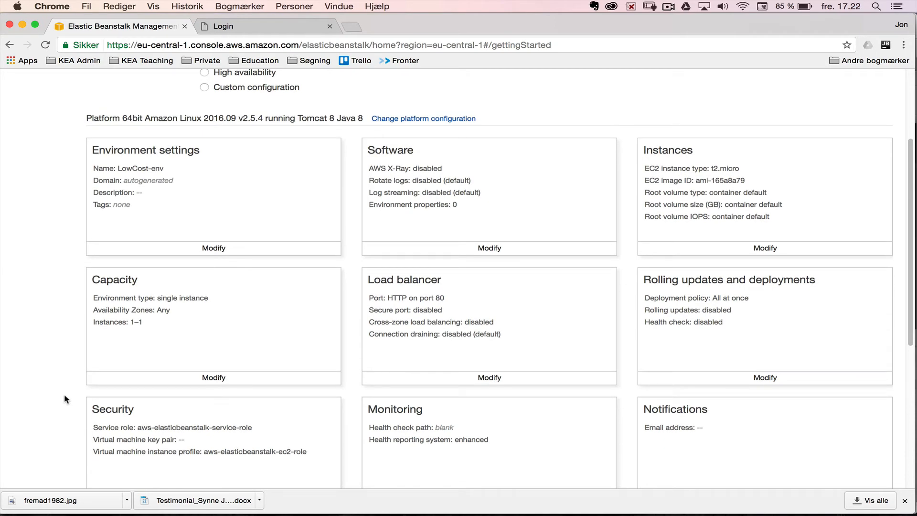
pyautogui.scroll(-3, 62, 410)
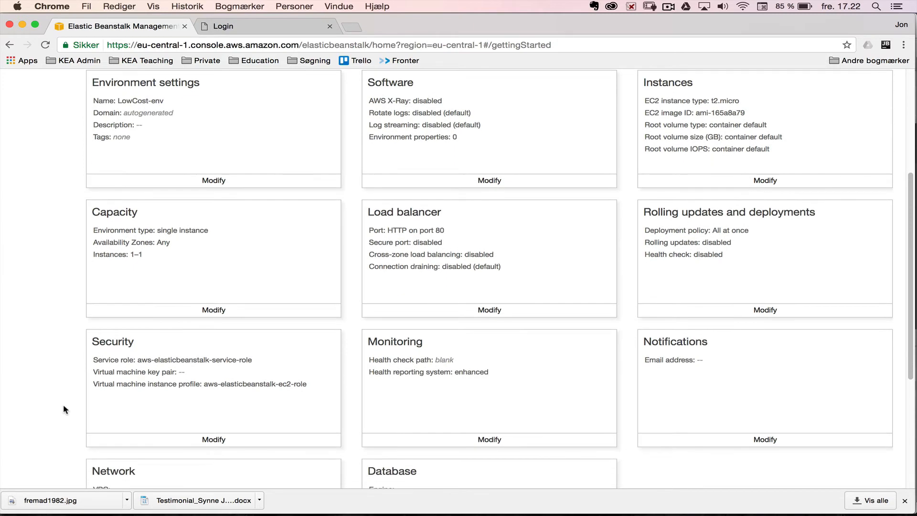
pyautogui.scroll(3, 67, 409)
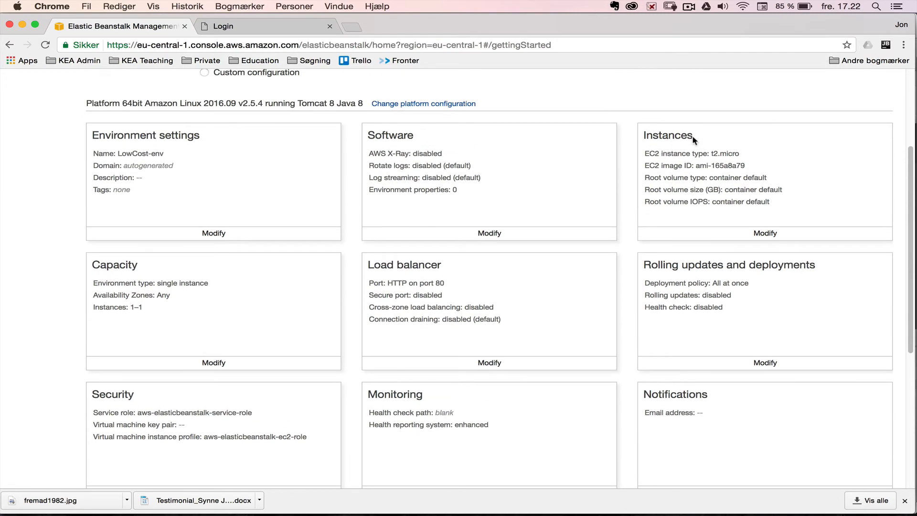
pyautogui.moveTo(693, 136); pyautogui.dragTo(643, 135)
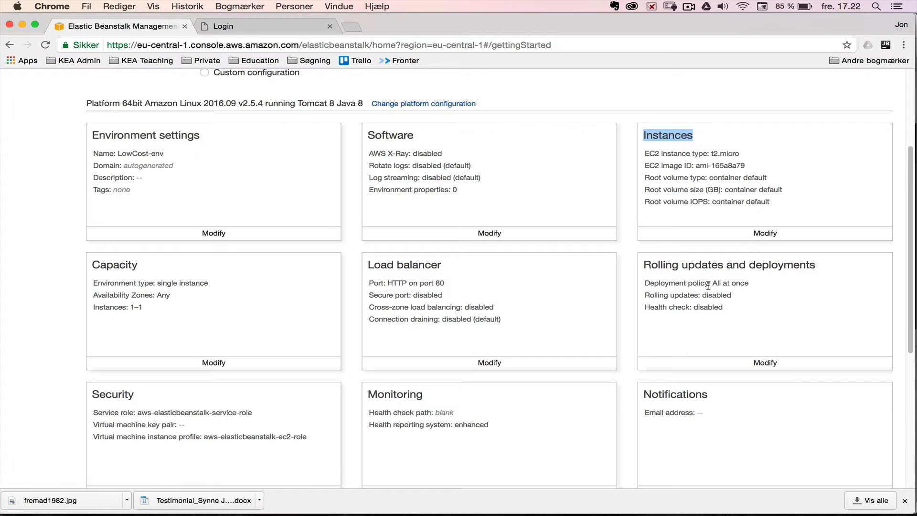
pyautogui.scroll(-5, 423, 391)
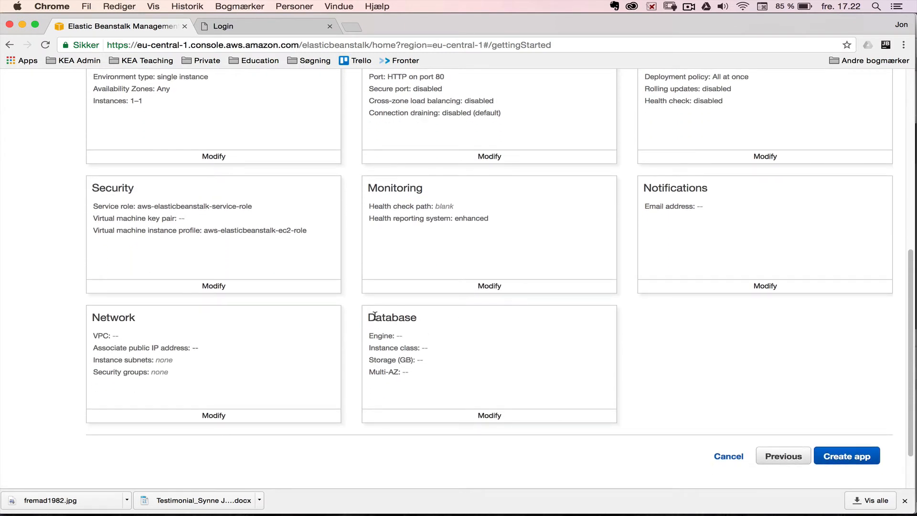
pyautogui.moveTo(368, 317); pyautogui.dragTo(416, 315)
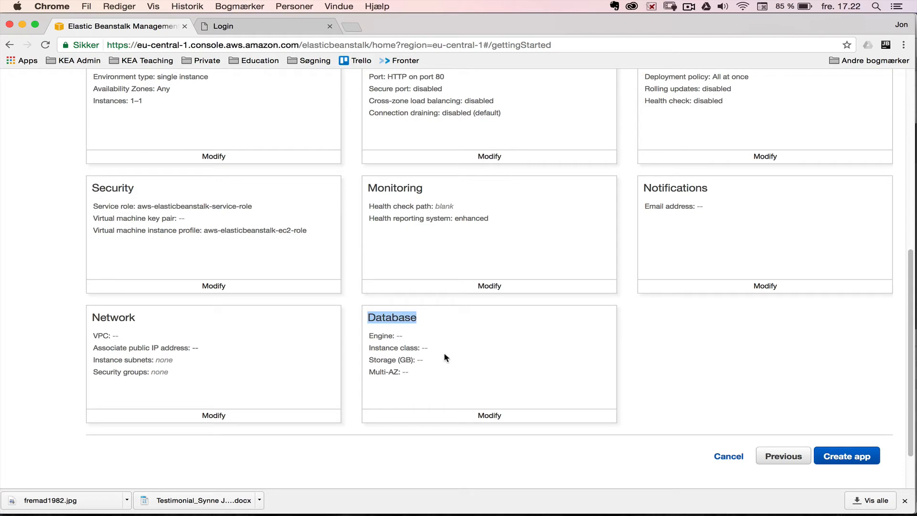
pyautogui.scroll(9, 479, 229)
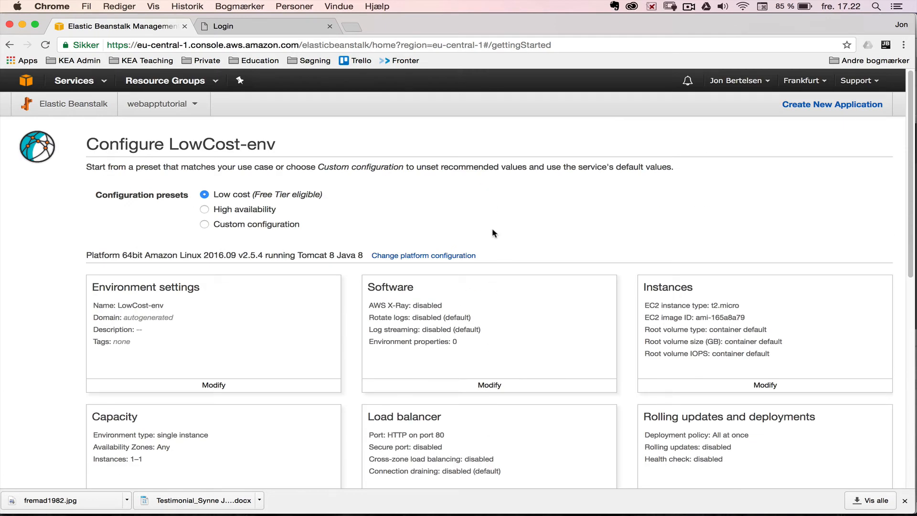
# - Create the app with the Low cost configuration preset
pyautogui.scroll(-10, 568, 315)
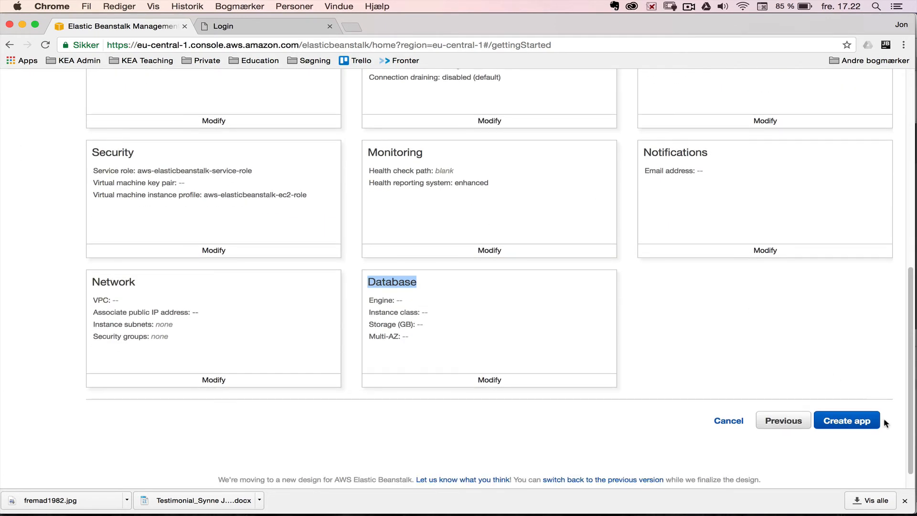
pyautogui.click(844, 422)
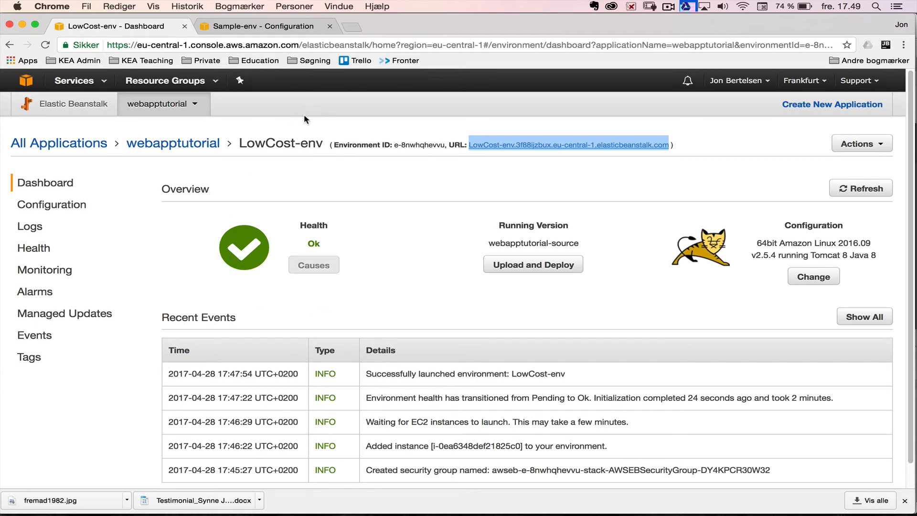
# - Open the LowCost-env environment's URL and check the heading, body text and date on the deployed page
pyautogui.click(549, 165)
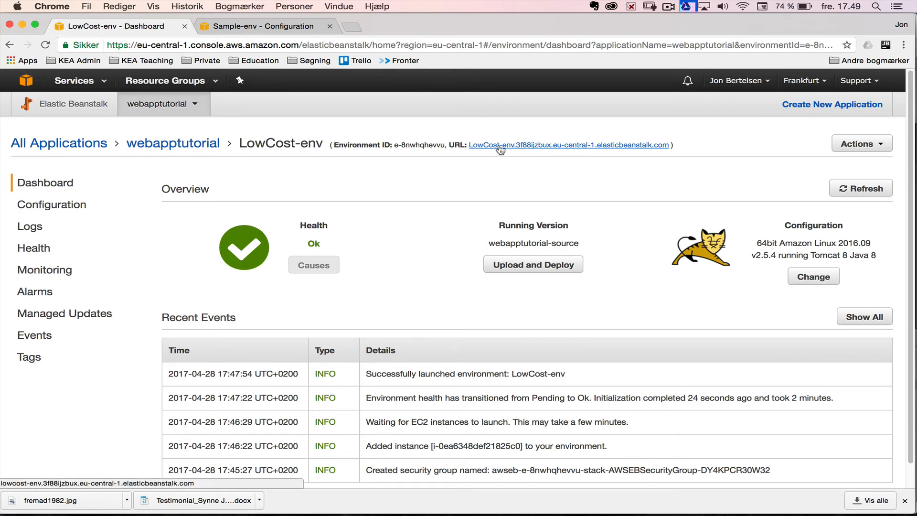
pyautogui.click(540, 145)
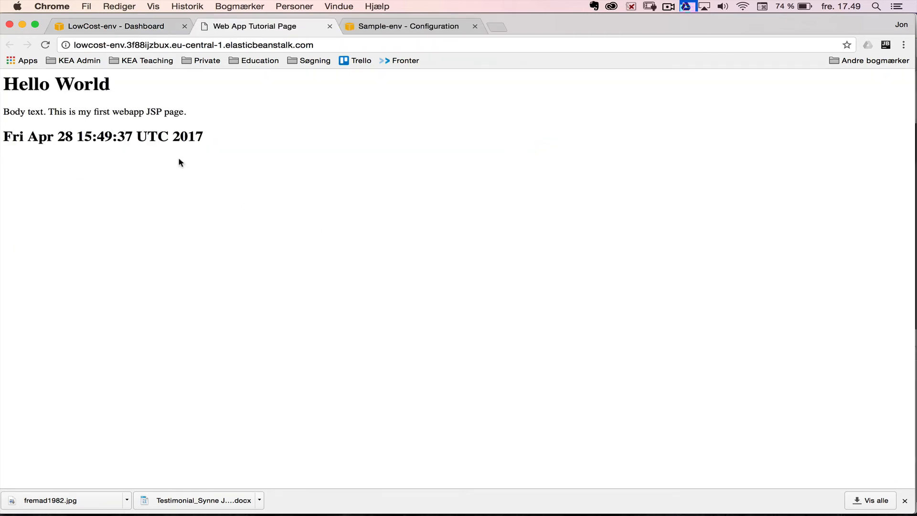
pyautogui.moveTo(207, 139); pyautogui.dragTo(10, 79)
pyautogui.click(121, 171)
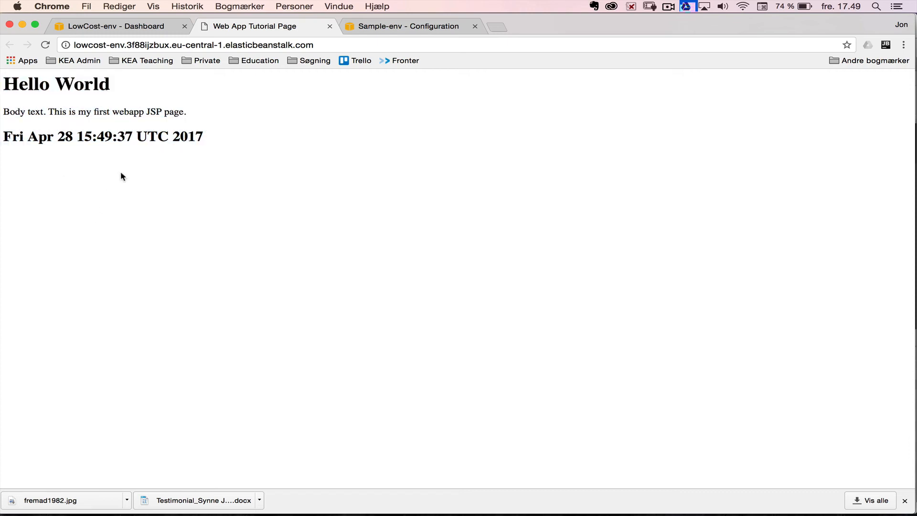
# - Open the /login.jsp page of the deployed LowCost-env web app
pyautogui.click(344, 46)
pyautogui.click(356, 45)
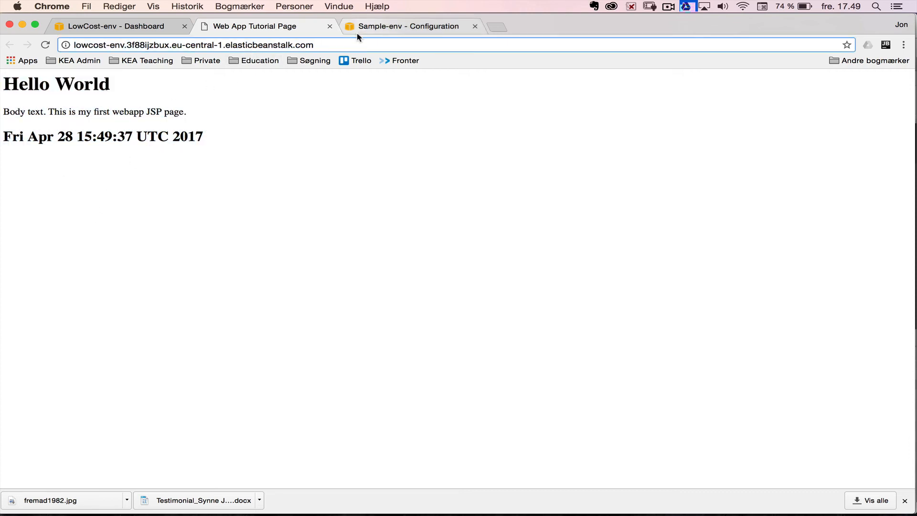
pyautogui.write('/login.jsp')
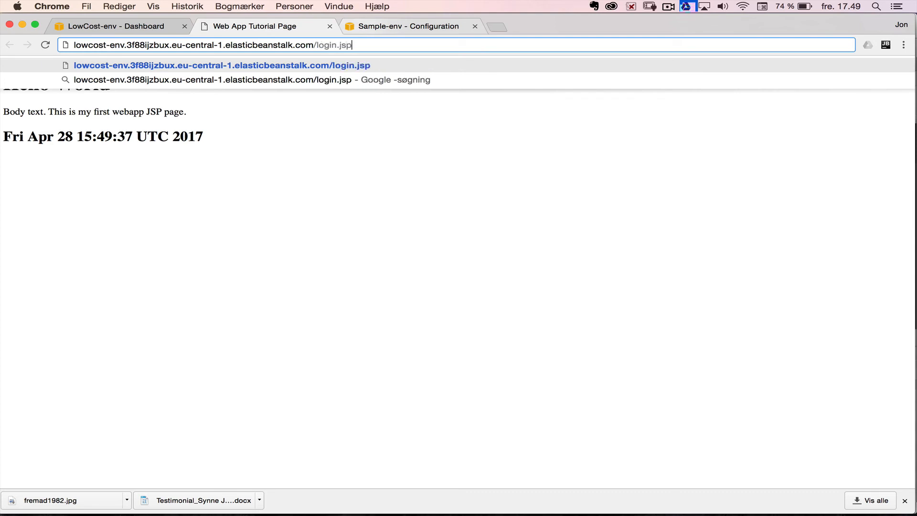
pyautogui.press('Return')
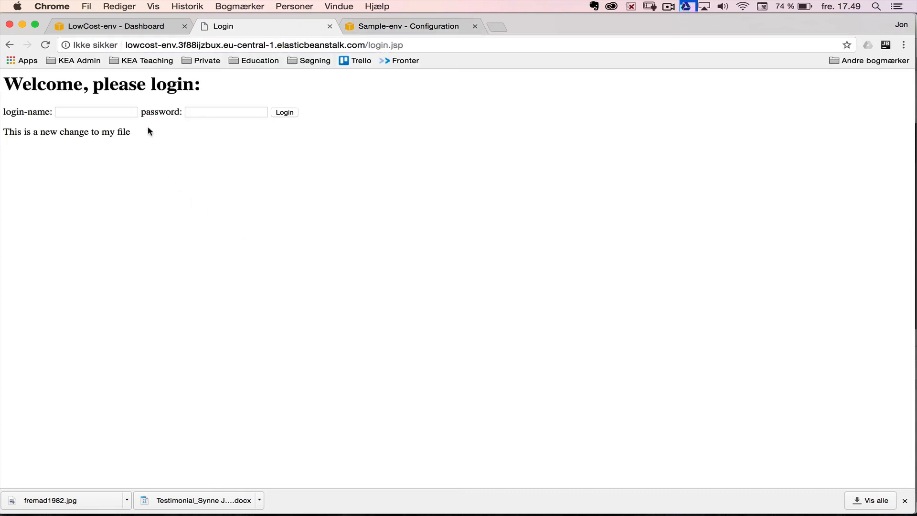
# - Try to log in with the e-mail address as login name and the account password, and check the response message
pyautogui.click(109, 113)
pyautogui.click(217, 111)
pyautogui.click(184, 214)
pyautogui.click(104, 112)
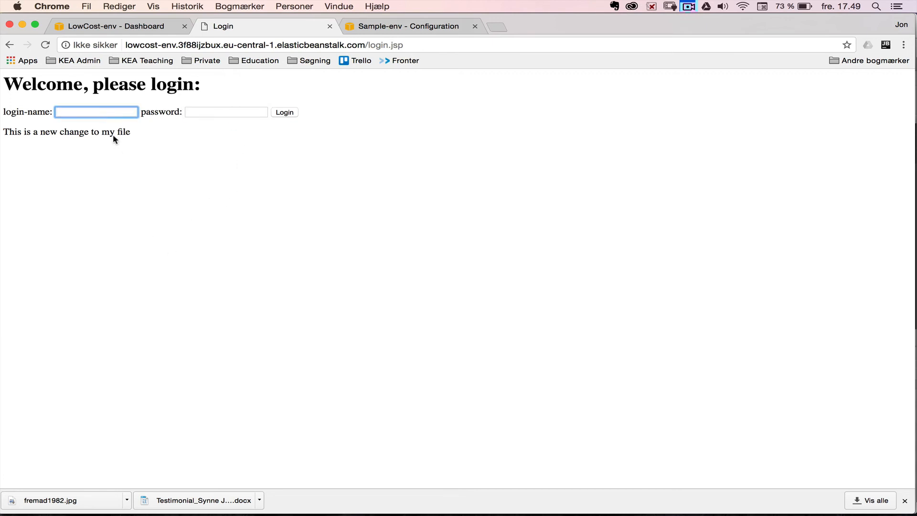
pyautogui.write('jonb')
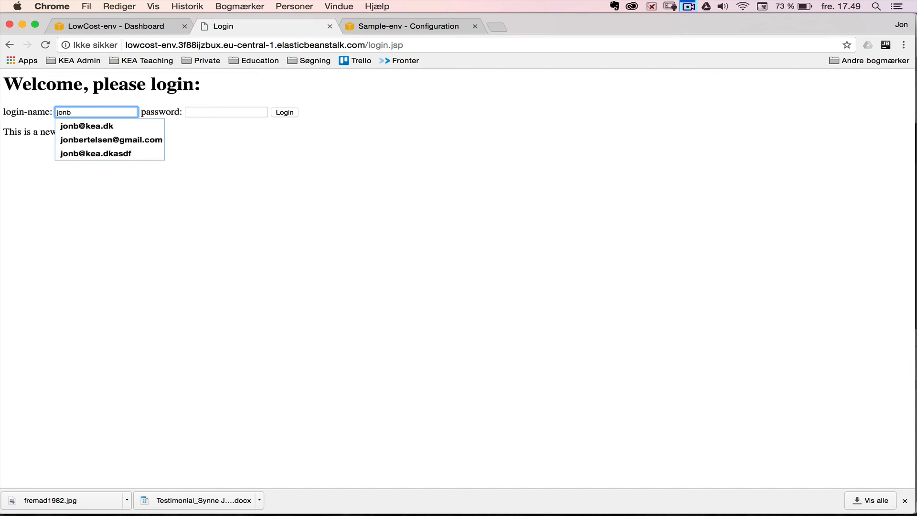
pyautogui.press('Down')
pyautogui.press('Tab')
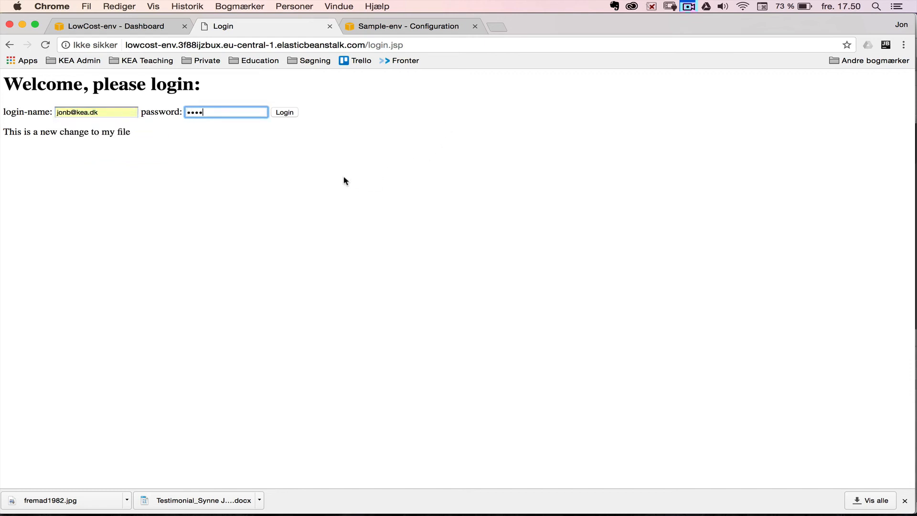
pyautogui.click(284, 114)
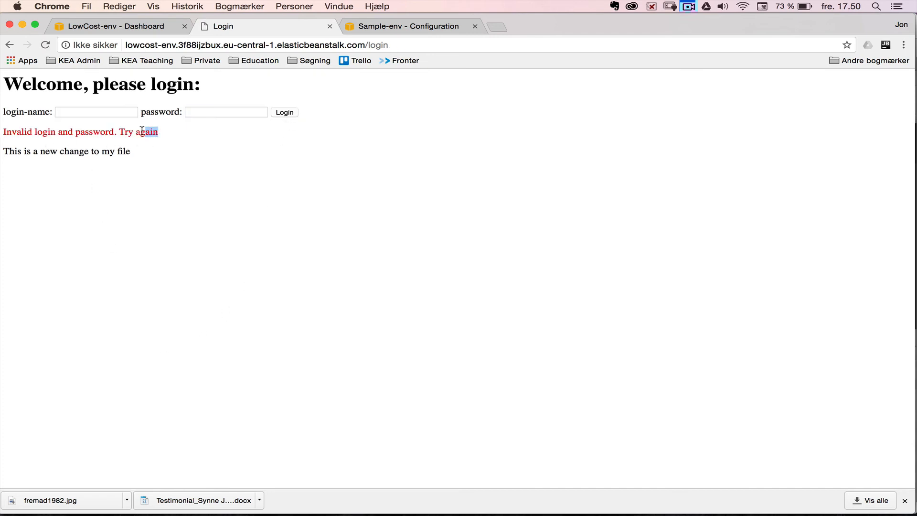
pyautogui.moveTo(142, 130); pyautogui.dragTo(5, 236)
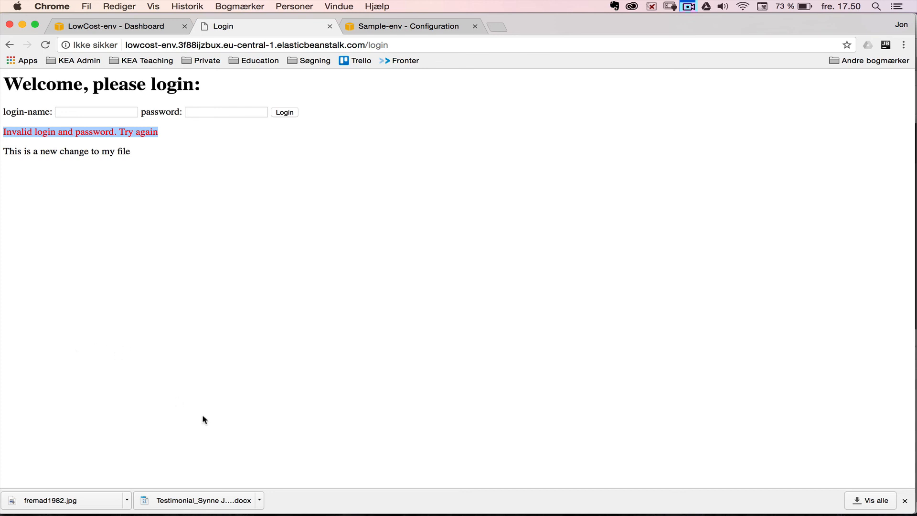
# - Switch to IntelliJ IDEA and examine the JDBC connection string assigned to DB_URL in DB_user.java
pyautogui.moveTo(282, 500)
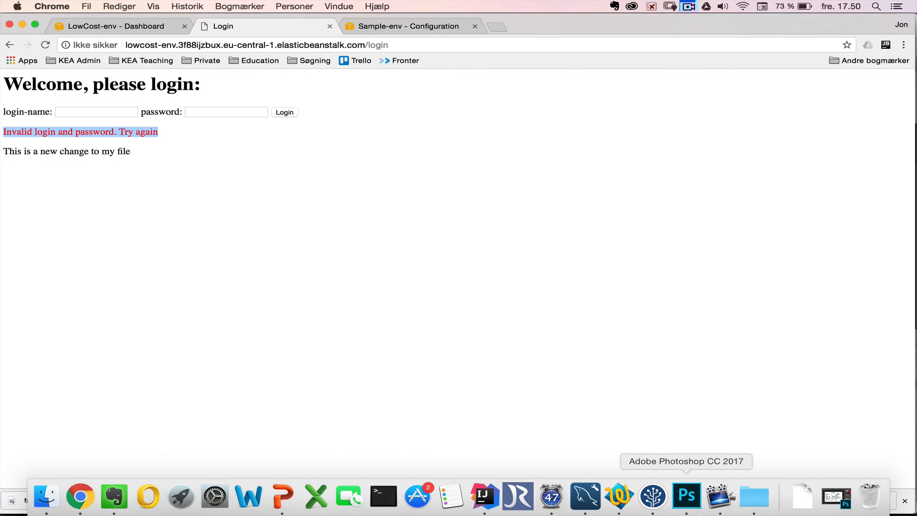
pyautogui.click(485, 496)
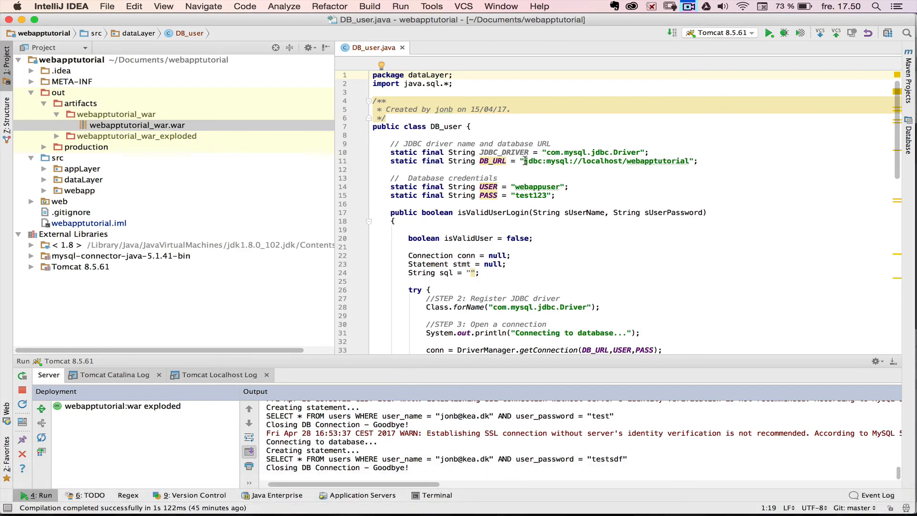
pyautogui.moveTo(525, 161); pyautogui.dragTo(695, 160)
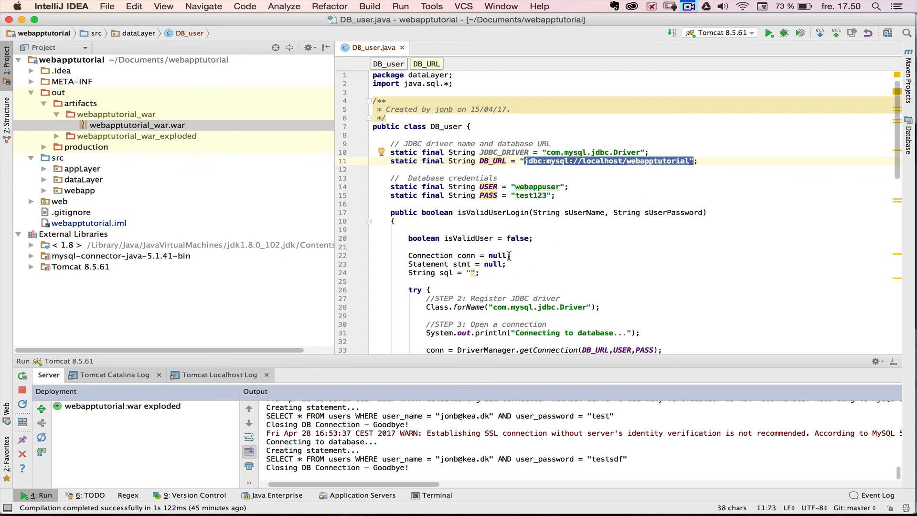
# - Switch back to Chrome and view the configuration page of the Sample-env environment
pyautogui.press('super+Tab')
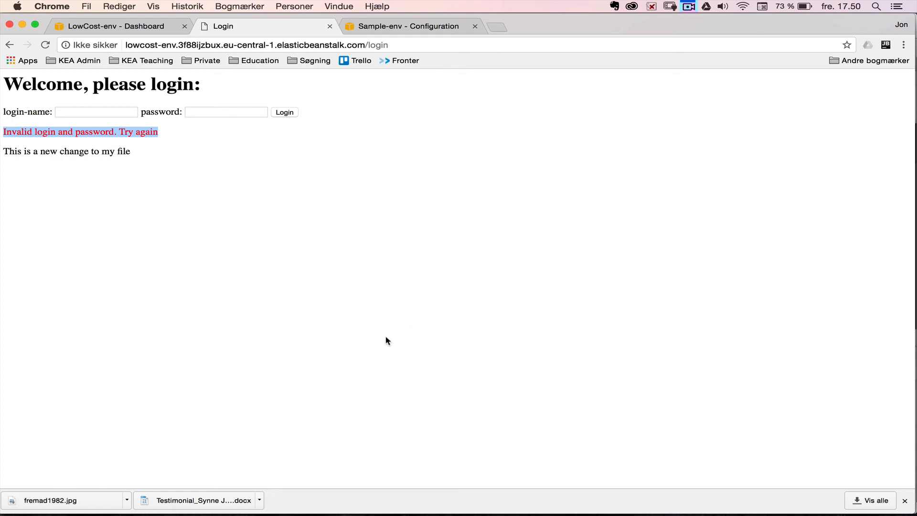
pyautogui.click(385, 28)
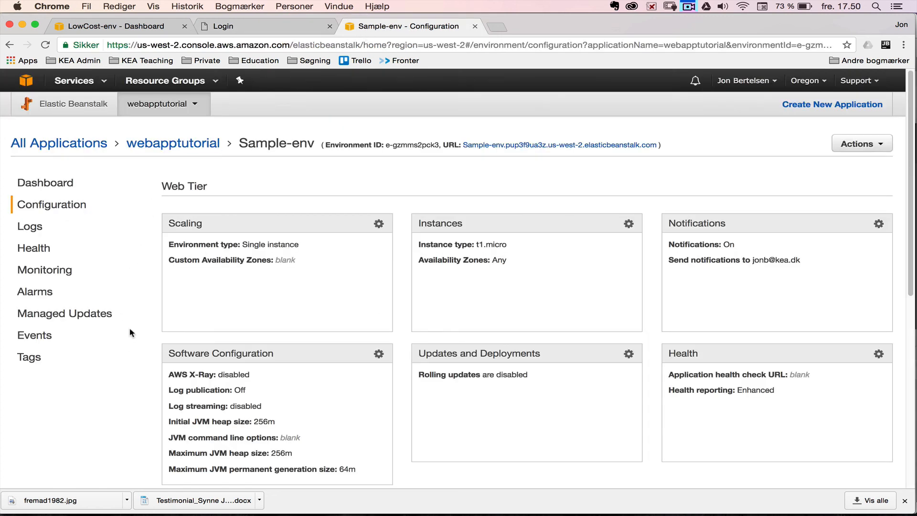